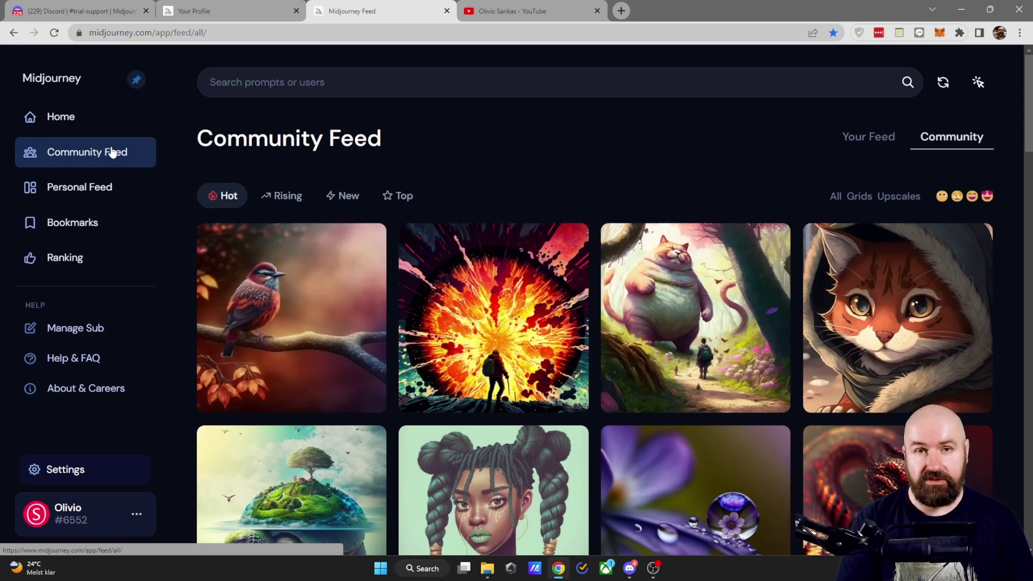
# Switch from the Midjourney Community Feed to the Discord #trial-support channel tab
pyautogui.click(81, 11)
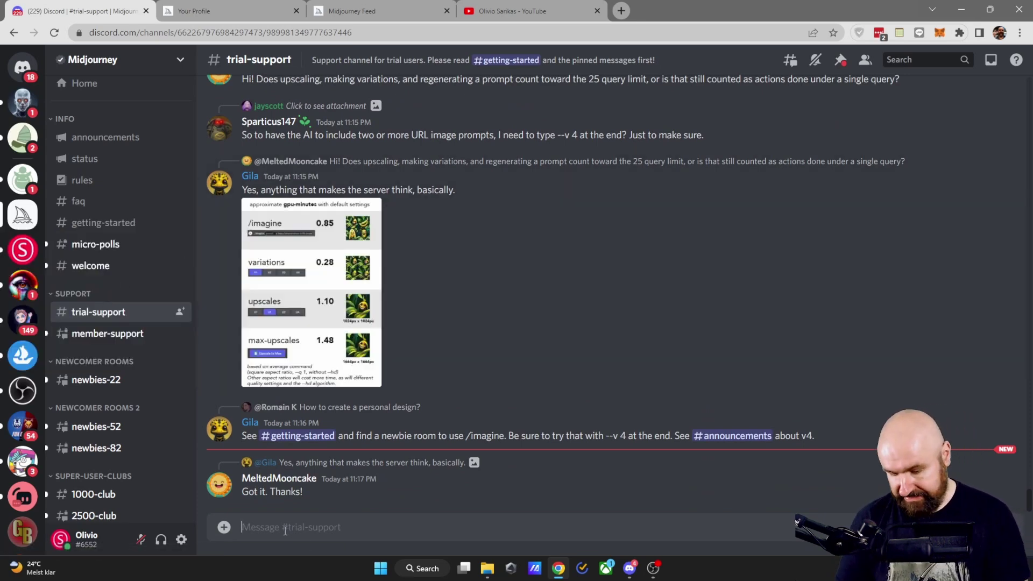
# Send /subscribe in #trial-support and open the Midjourney membership plans page from the bot's link
pyautogui.write('/sub')
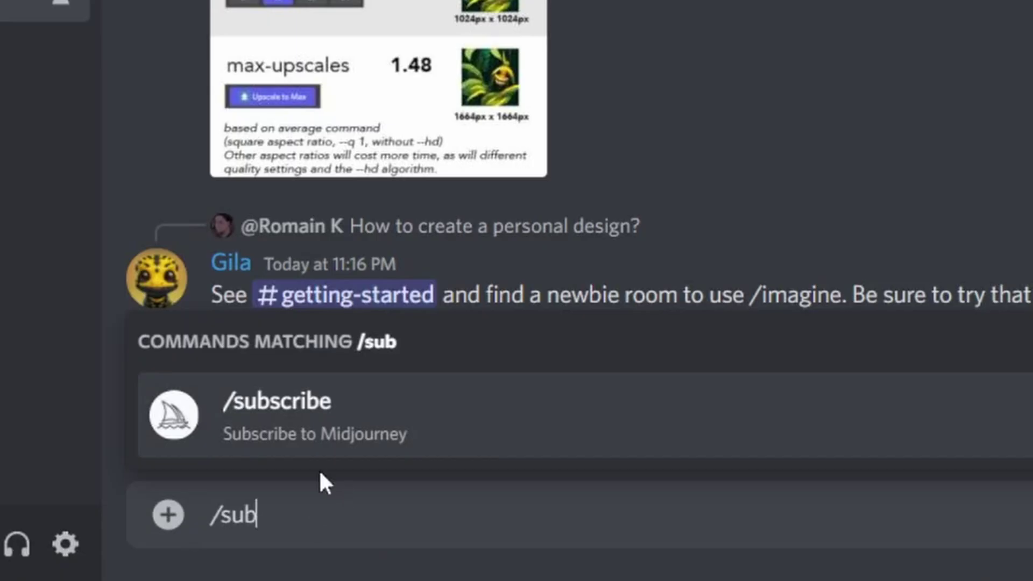
pyautogui.click(295, 431)
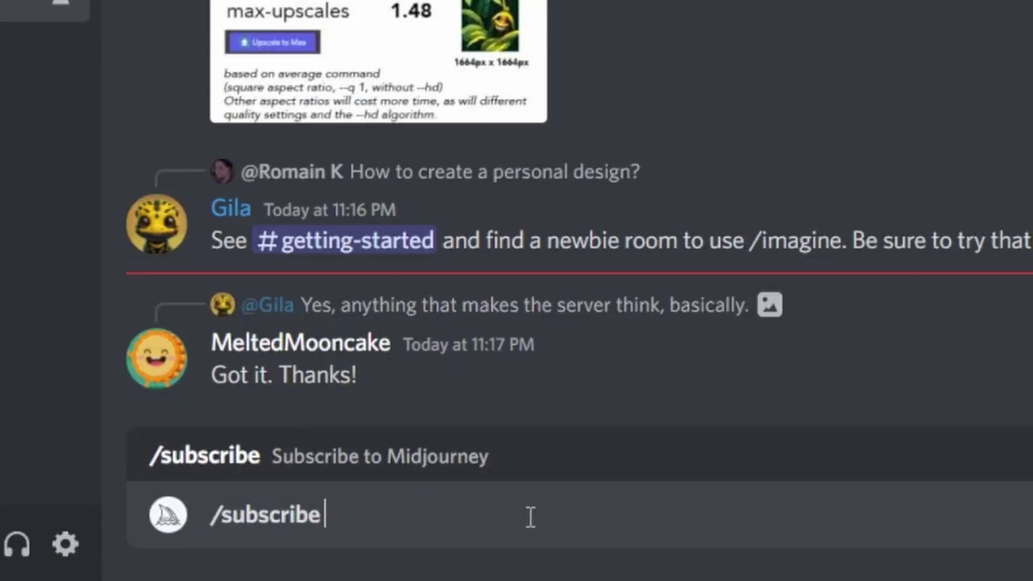
pyautogui.press('Return')
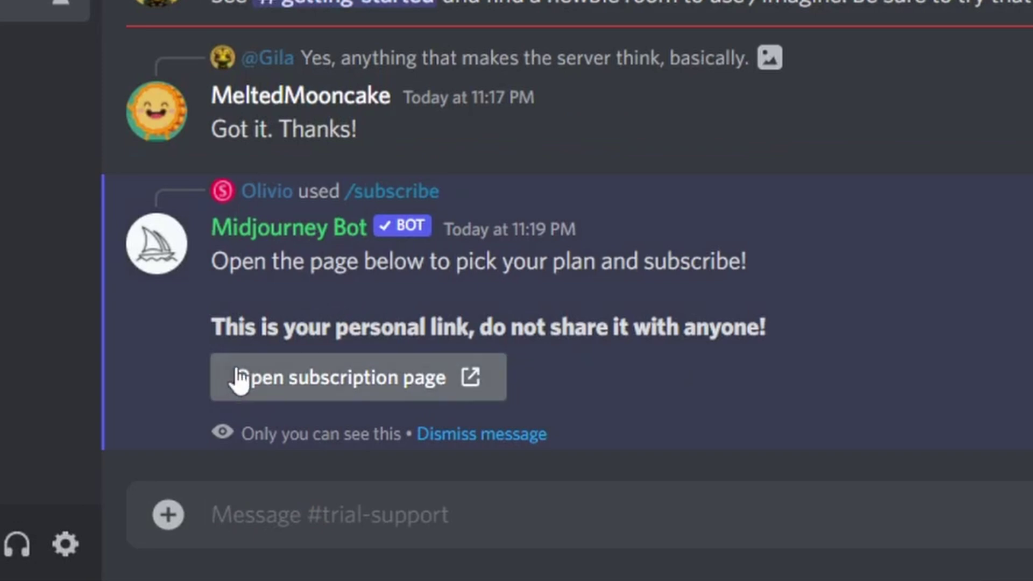
pyautogui.click(416, 385)
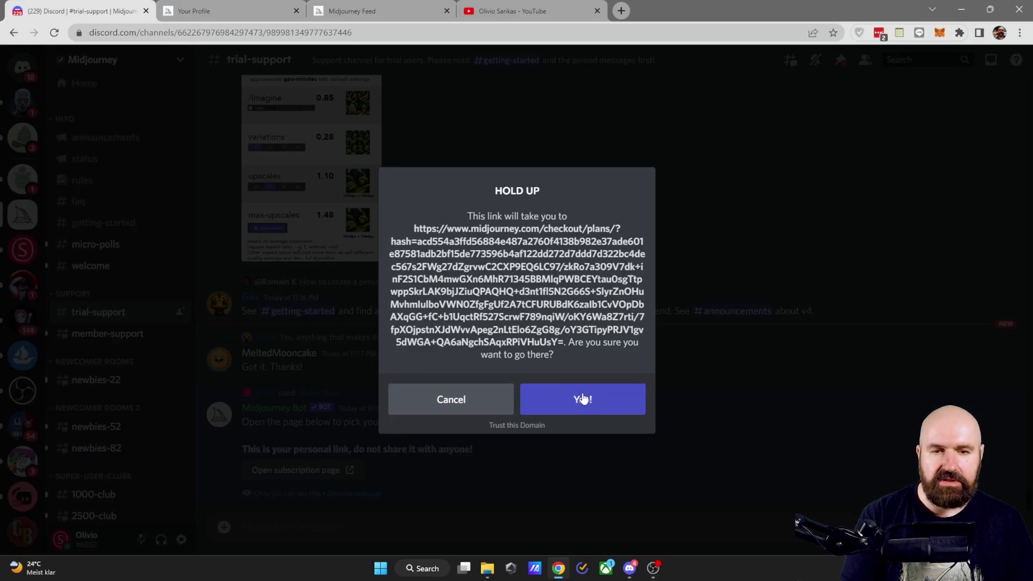
pyautogui.click(582, 399)
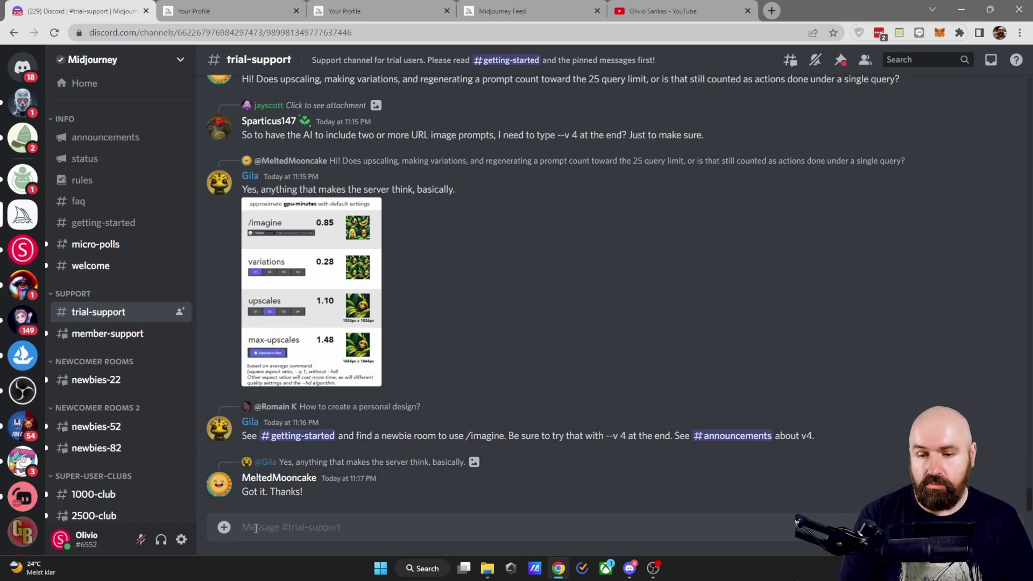
# Resend /subscribe, then start a direct-message conversation with the Midjourney Bot
pyautogui.write('/sub')
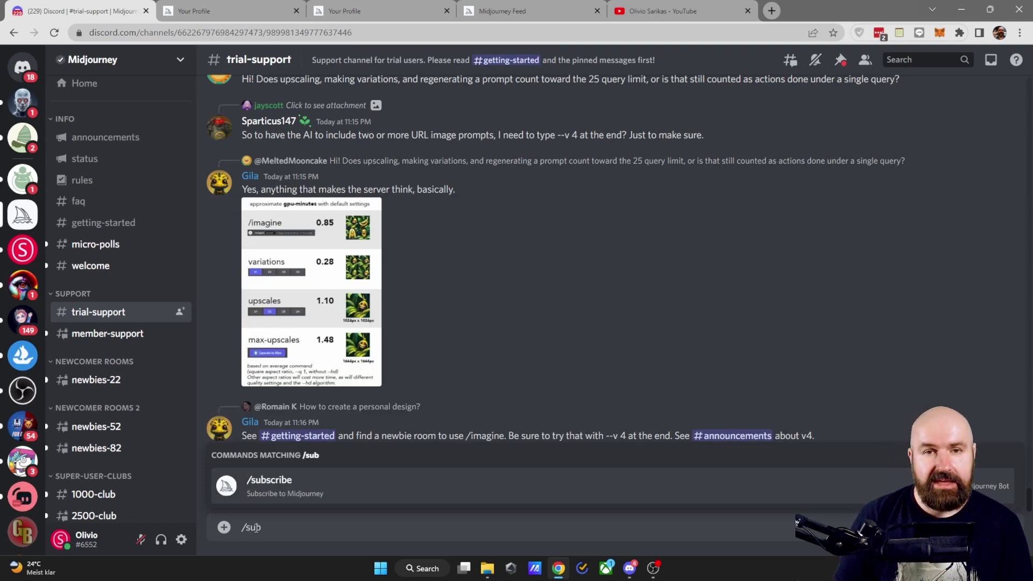
pyautogui.press('Tab')
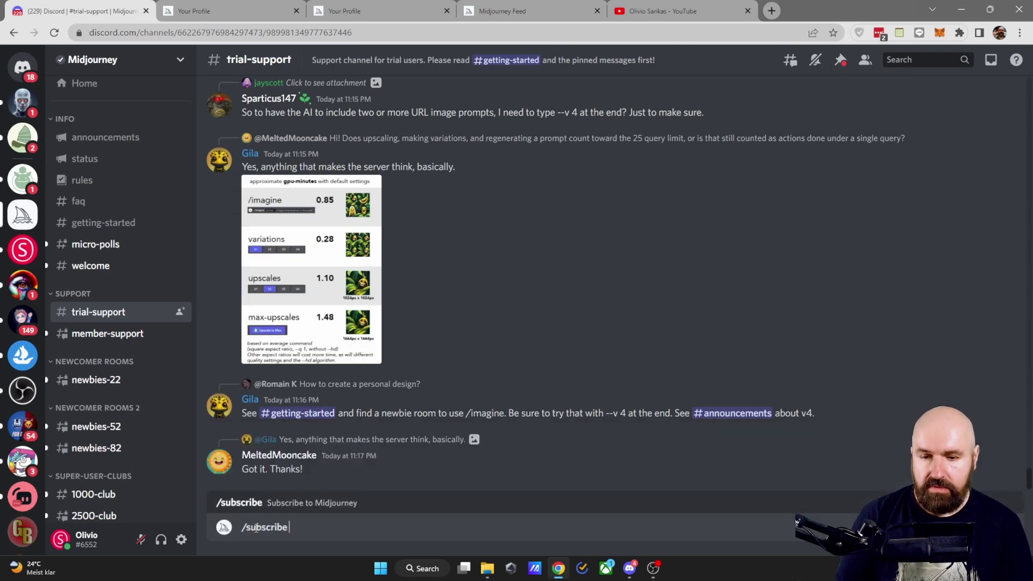
pyautogui.press('Return')
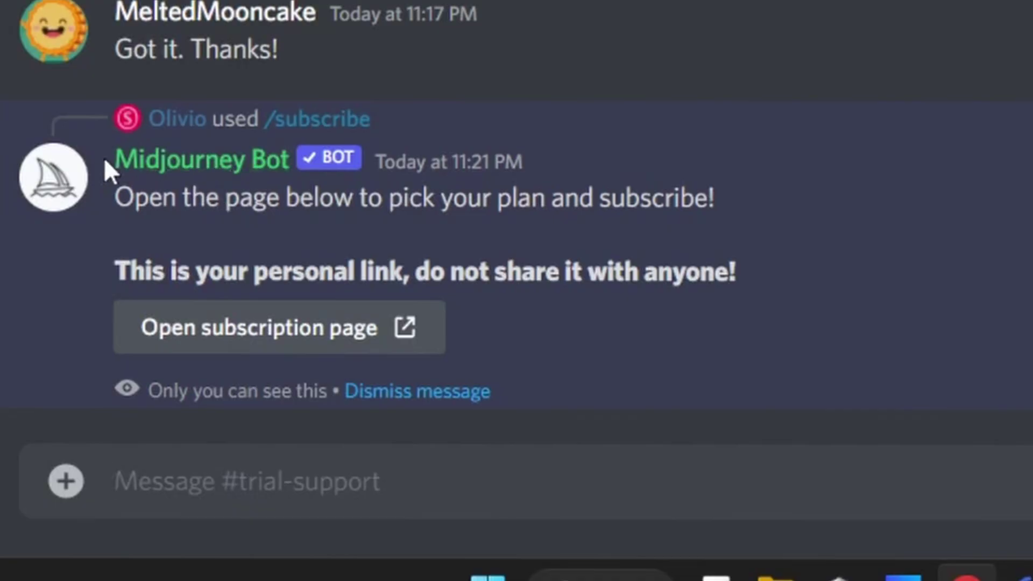
pyautogui.rightClick(189, 170)
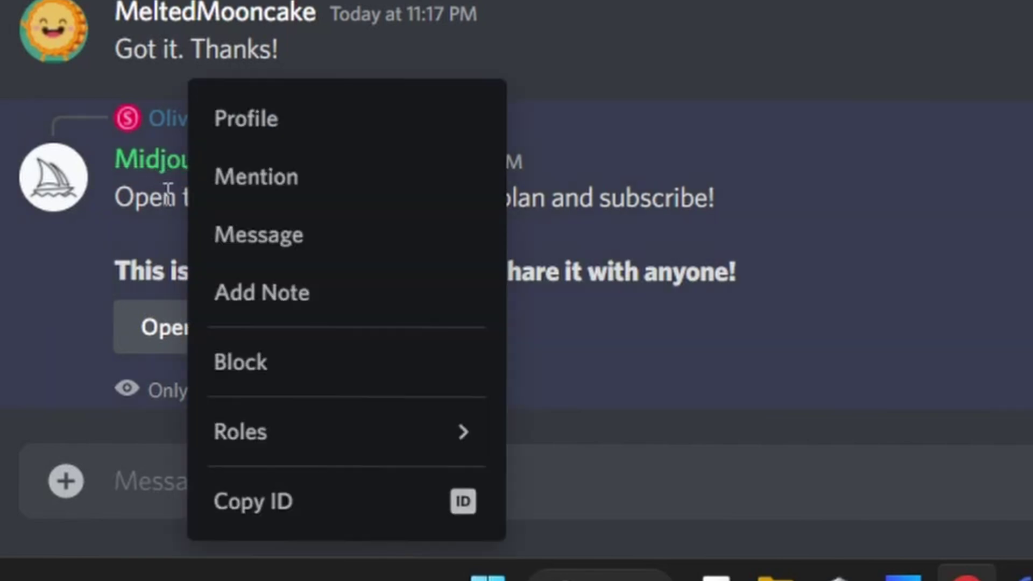
pyautogui.click(325, 237)
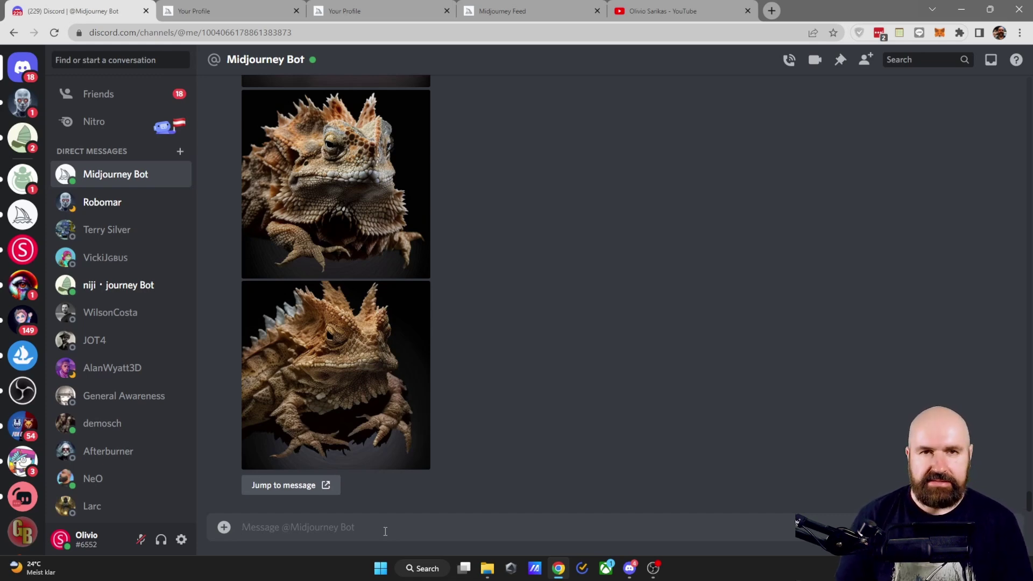
# Start an /imagine prompt for 'professional photography of a Horned lizard, centered, black background'
pyautogui.write('/ima')
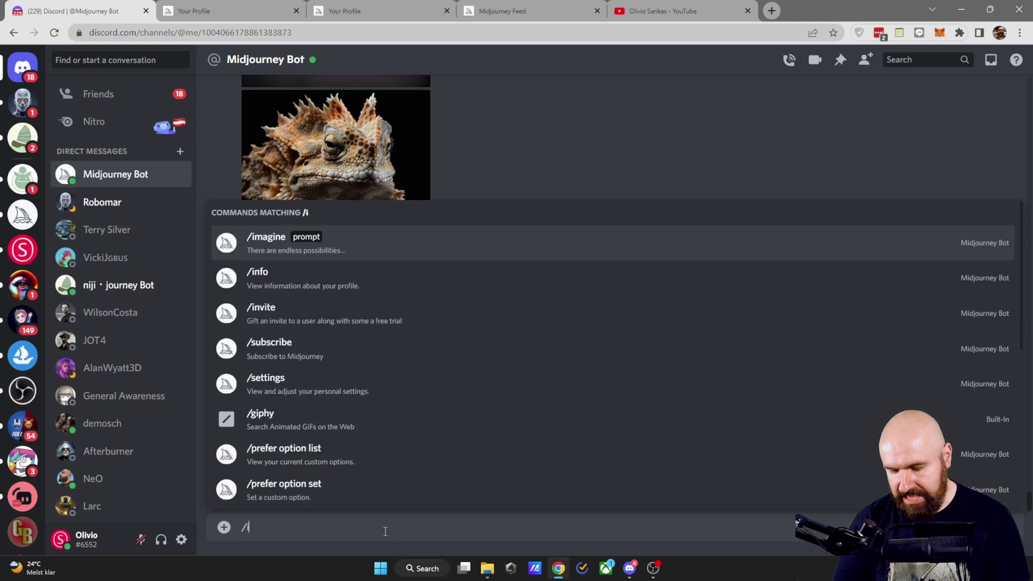
pyautogui.click(304, 480)
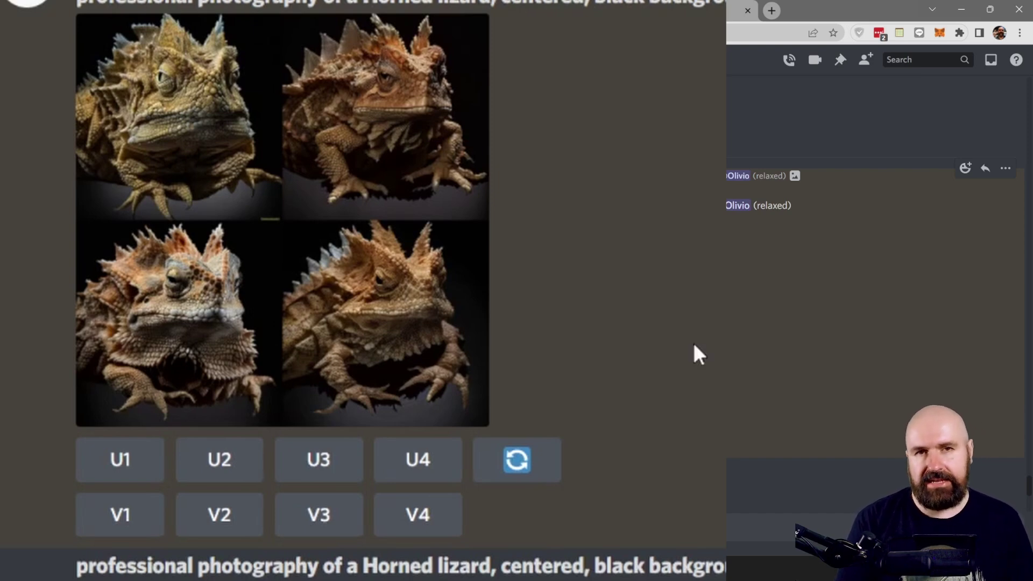
# Request a V1 remix variation of lizard image #1 and submit the remix prompt
pyautogui.click(133, 516)
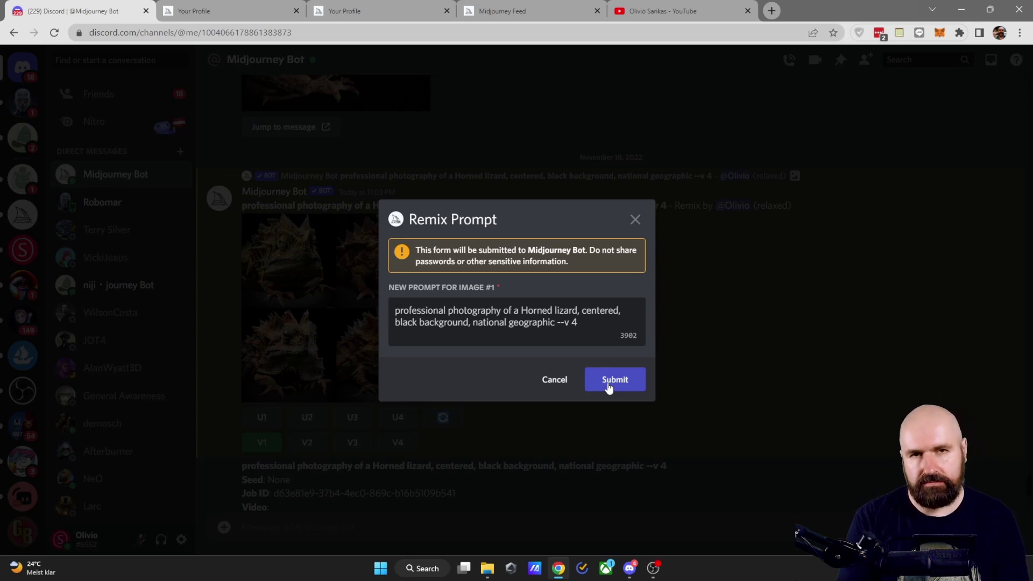
pyautogui.click(614, 380)
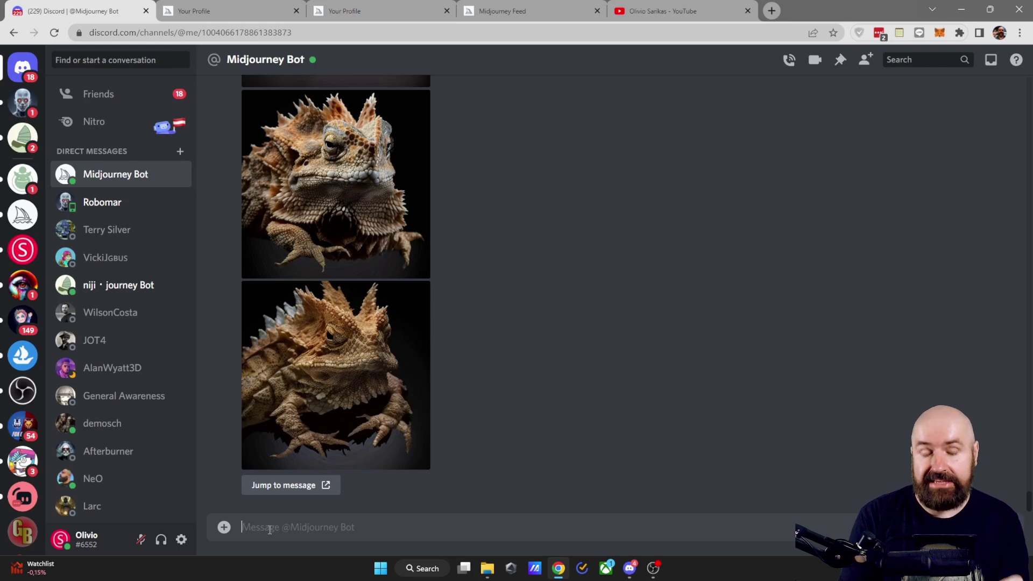
# Send /settings to show MJ version 3, Base quality, Remix and Relax mode
pyautogui.write('/set')
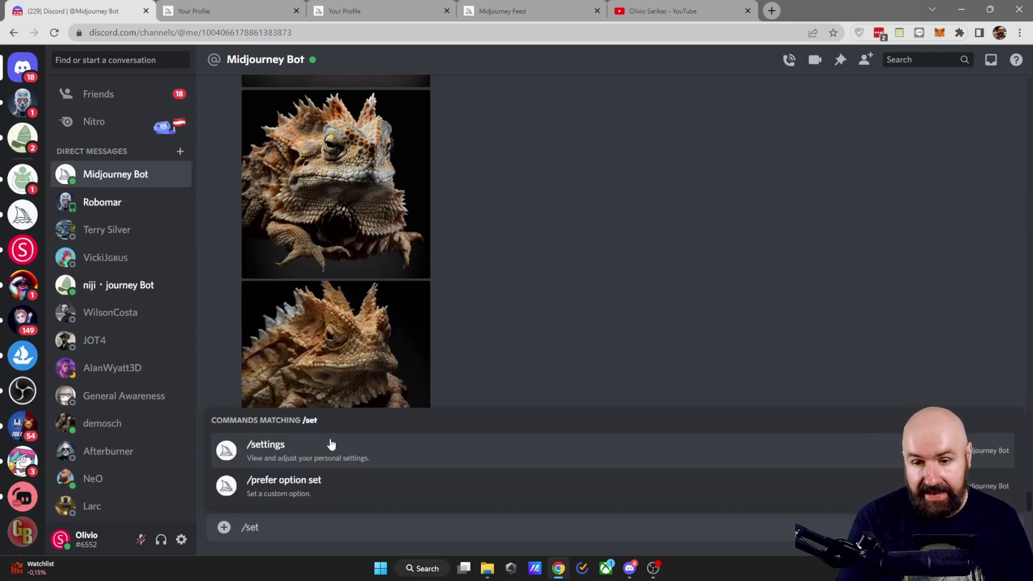
pyautogui.click(293, 445)
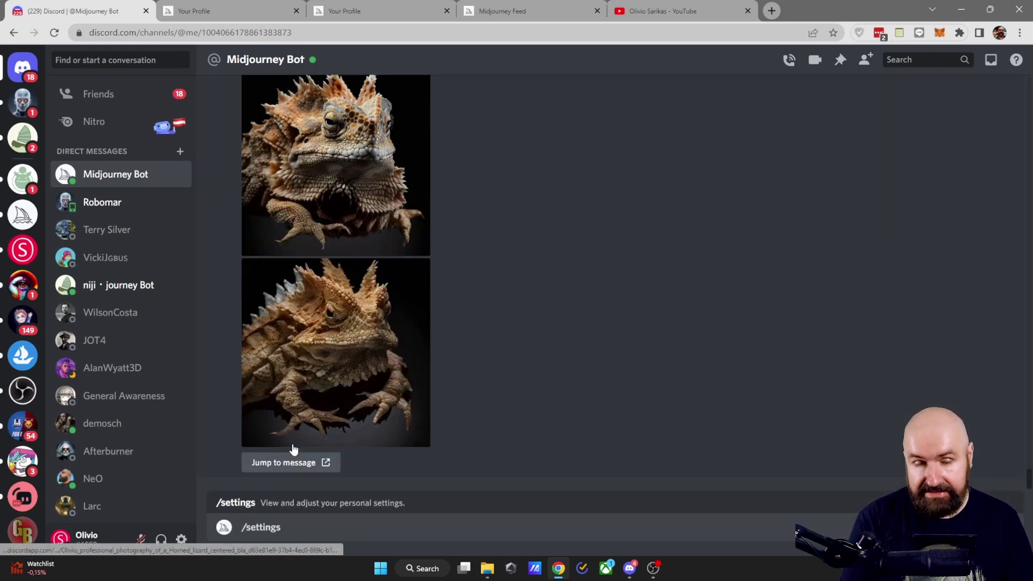
pyautogui.press('Return')
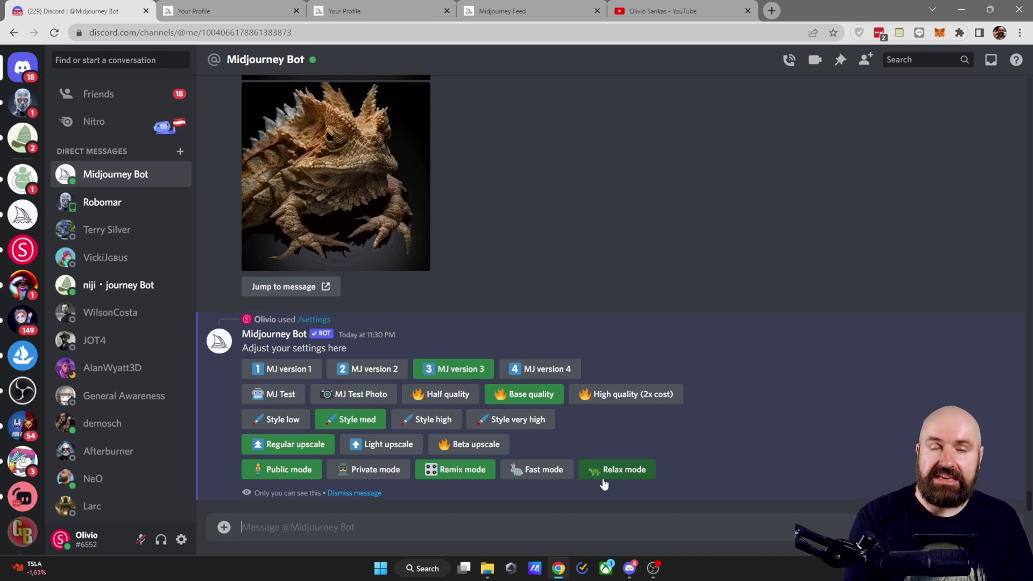
# Send /help to the Midjourney Bot and review its reply
pyautogui.click(280, 536)
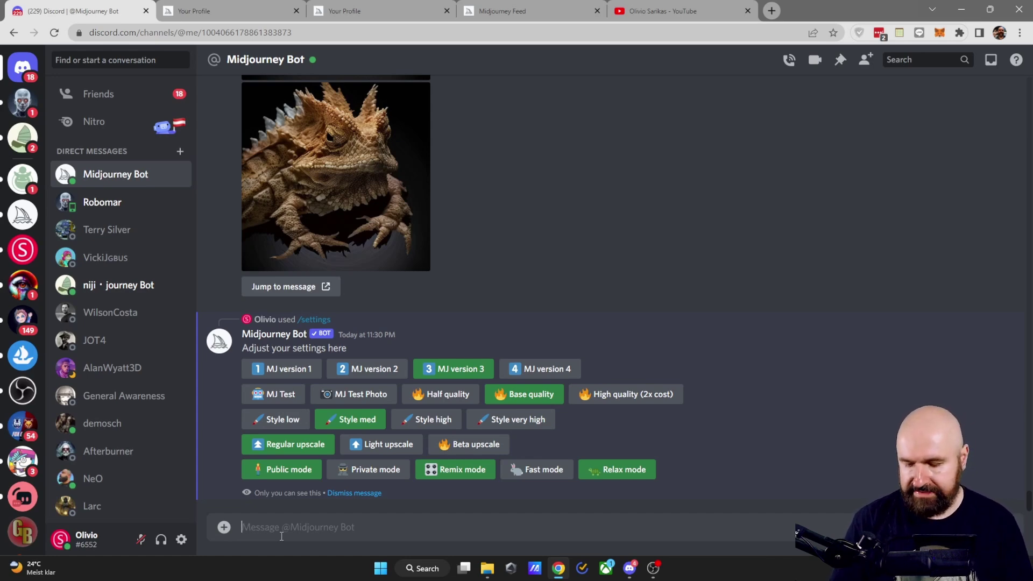
pyautogui.write('/help')
pyautogui.press('Return')
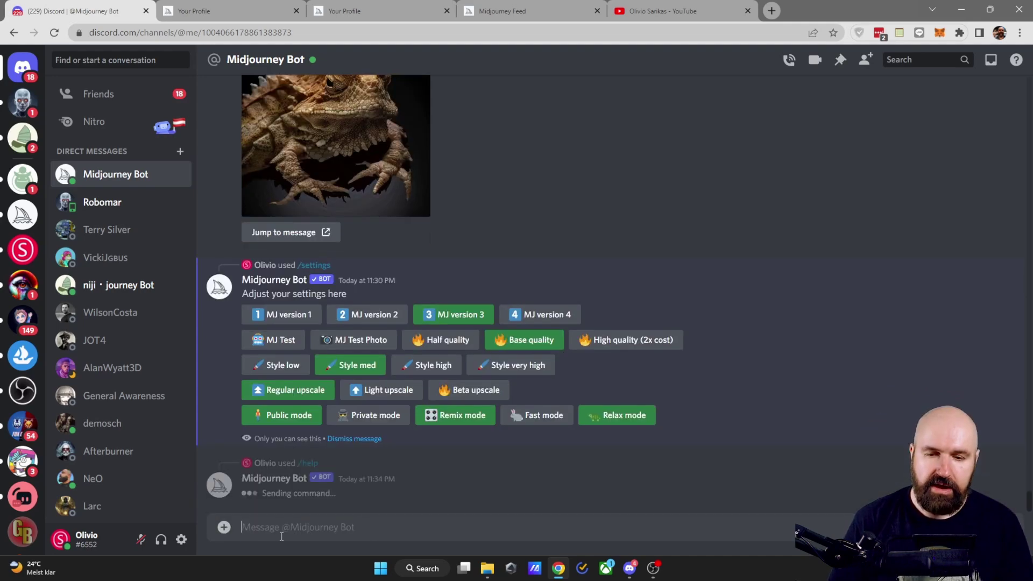
pyautogui.scroll(4, 462, 259)
pyautogui.scroll(-4, 330, 248)
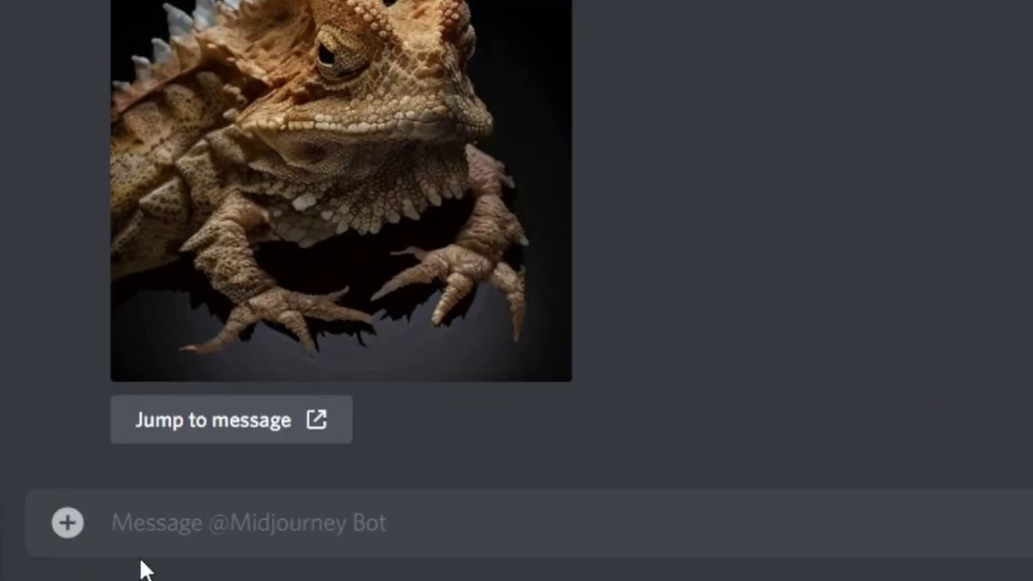
# Attach the image 'dog small.jpg' to a new message
pyautogui.click(225, 528)
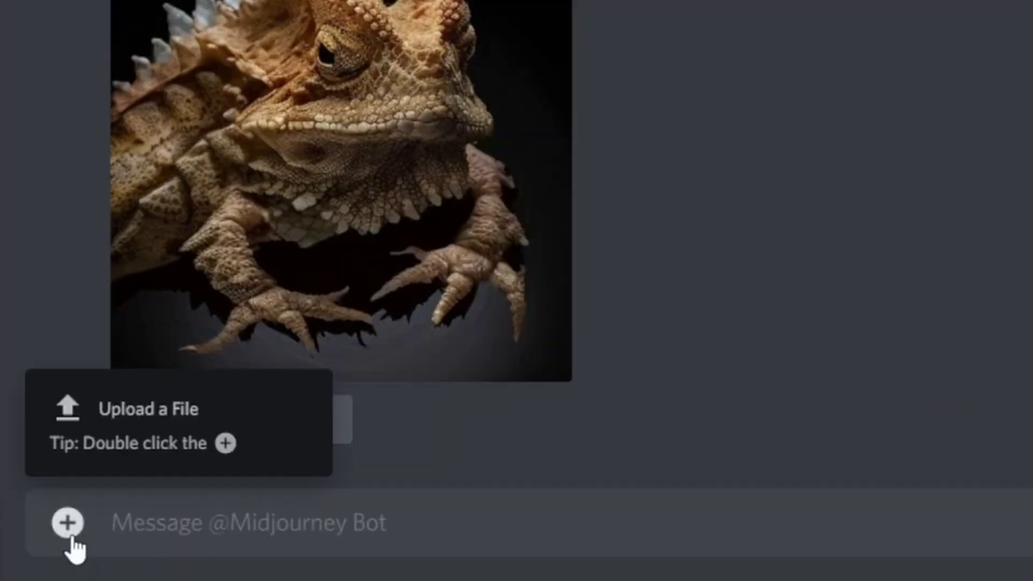
pyautogui.click(150, 431)
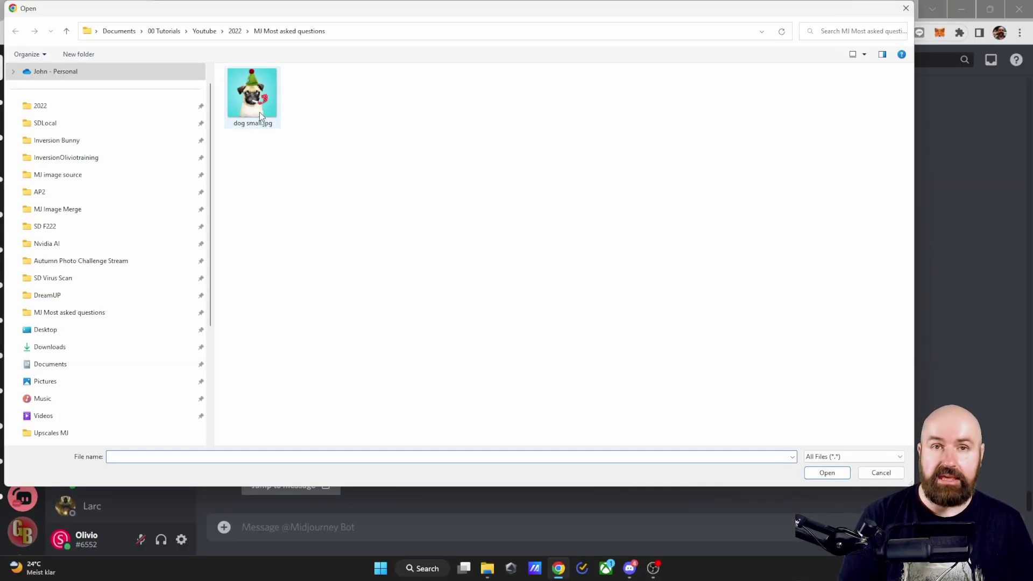
pyautogui.doubleClick(259, 112)
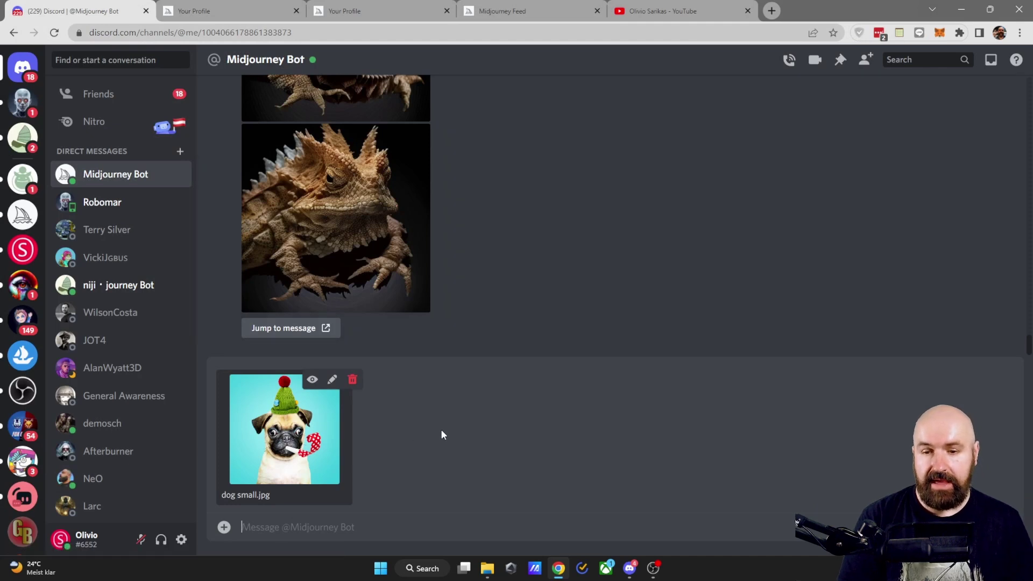
# Post the dog photo to the Midjourney Bot and copy its image address
pyautogui.press('Return')
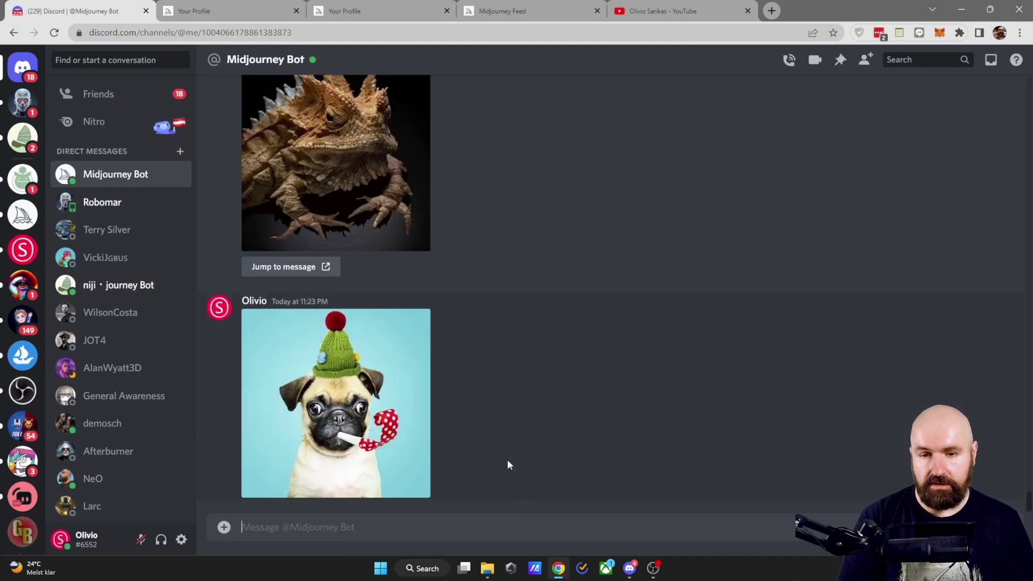
pyautogui.click(370, 379)
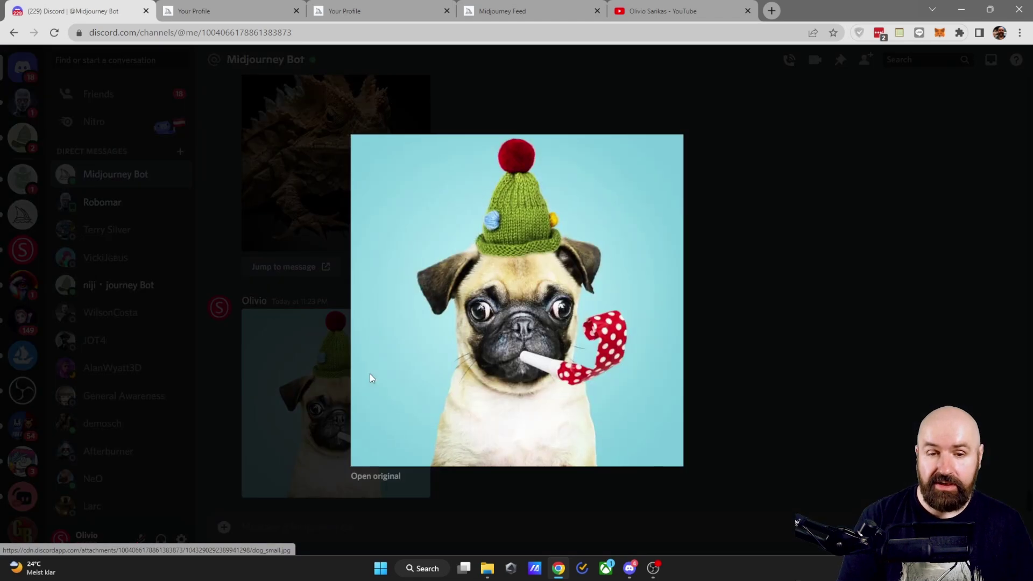
pyautogui.rightClick(466, 215)
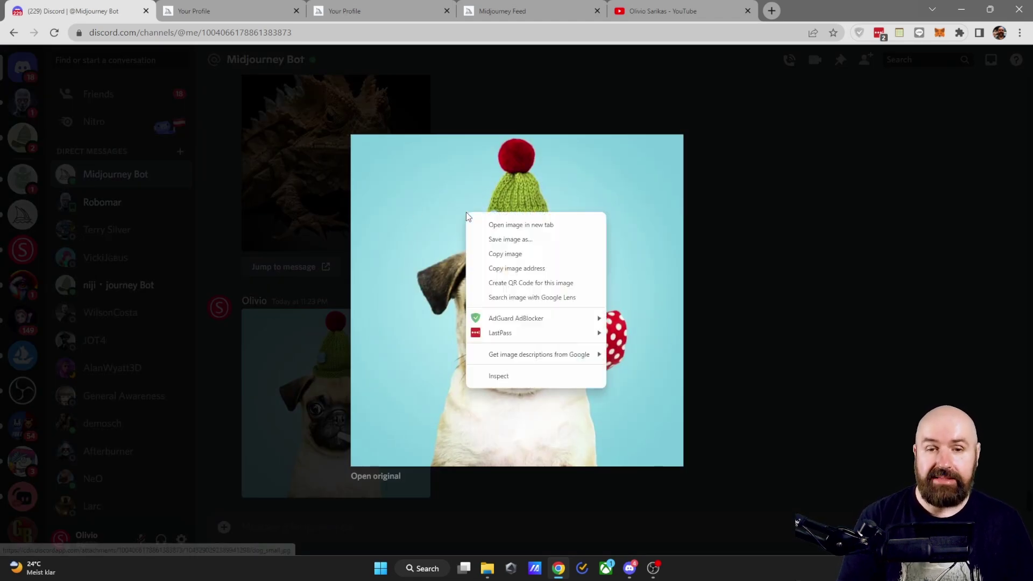
pyautogui.click(513, 270)
# Paste the dog image URL into a new /imagine prompt, then switch to the YouTube tab
pyautogui.click(260, 527)
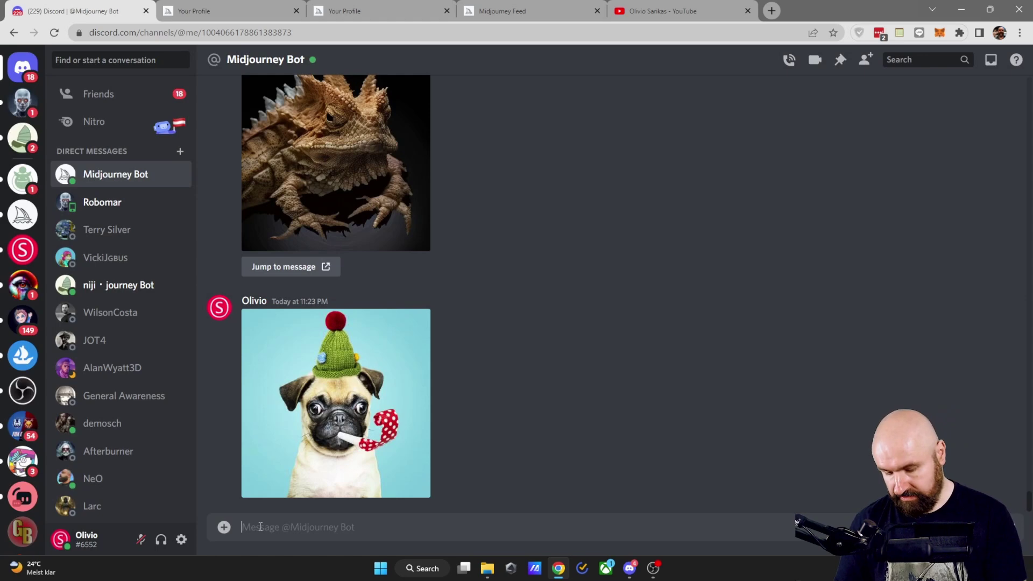
pyautogui.write('/ima')
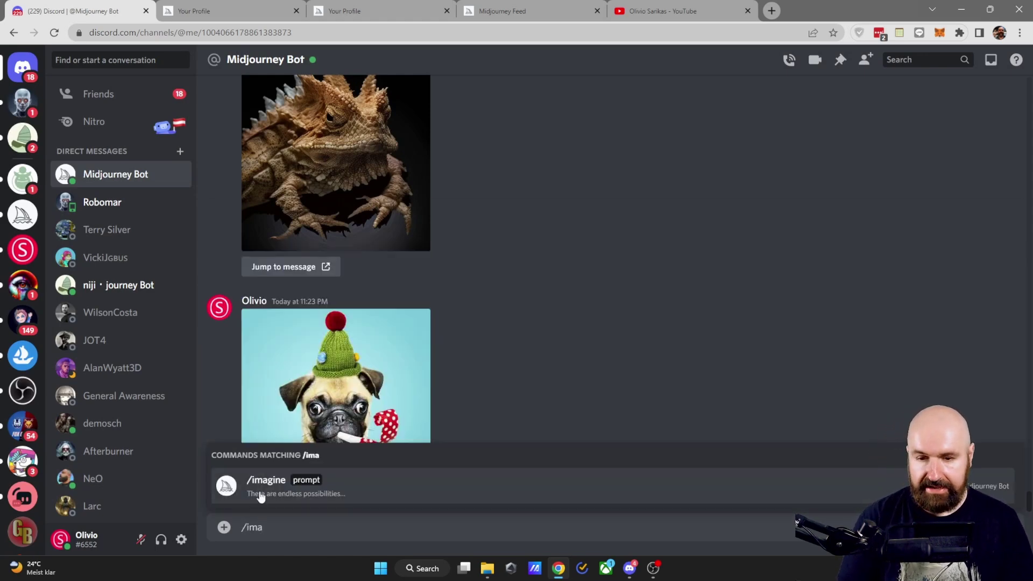
pyautogui.click(270, 483)
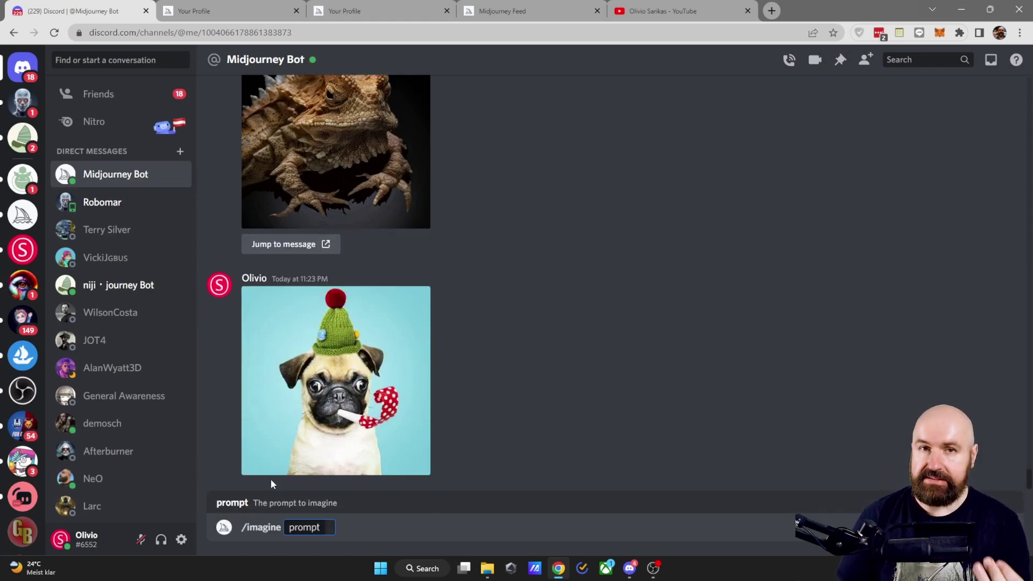
pyautogui.hotkey('ctrl', 'v')
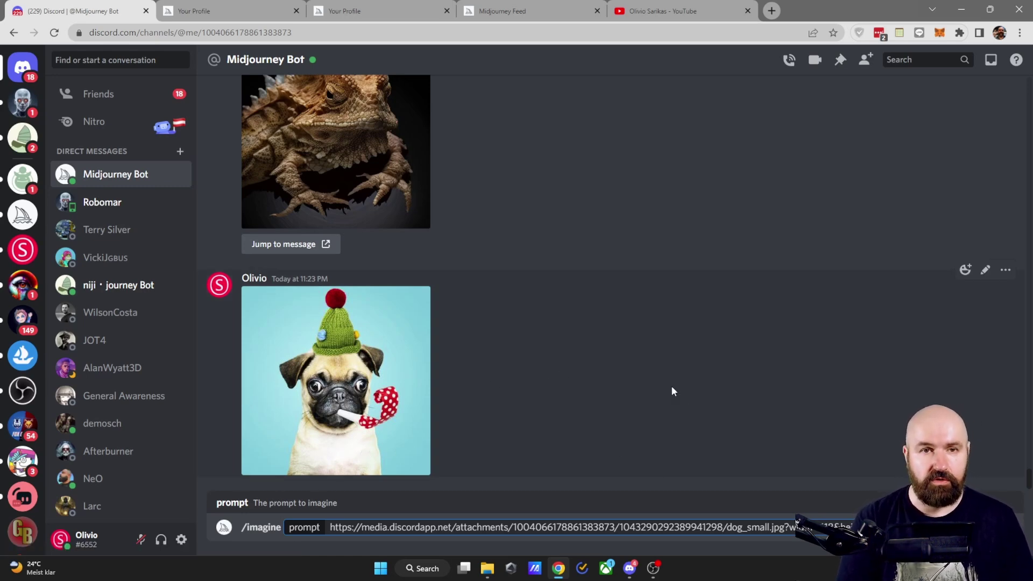
pyautogui.hotkey('ctrl', '9')
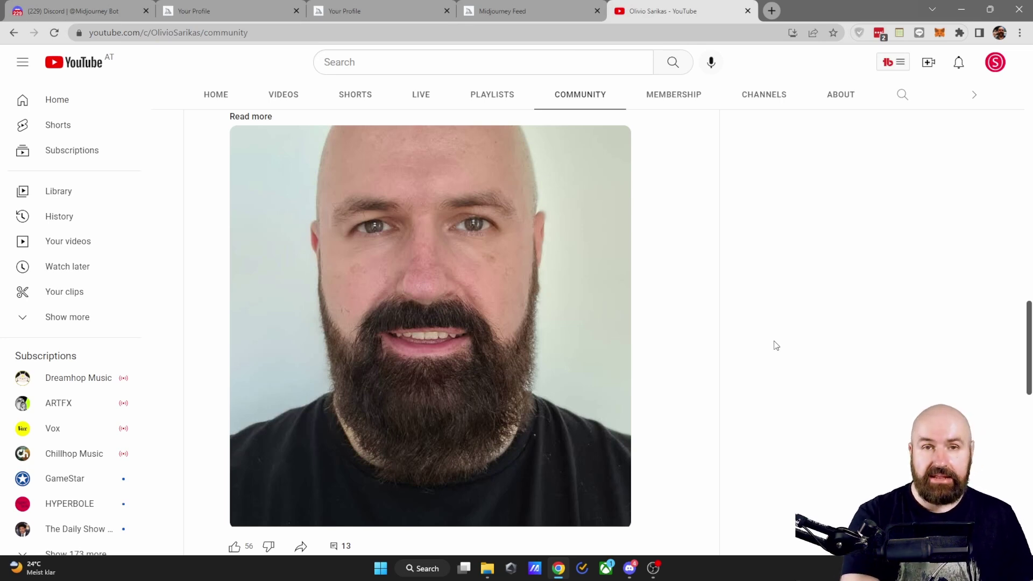
# Copy the YouTube community post's portrait image address and return to Discord
pyautogui.rightClick(490, 232)
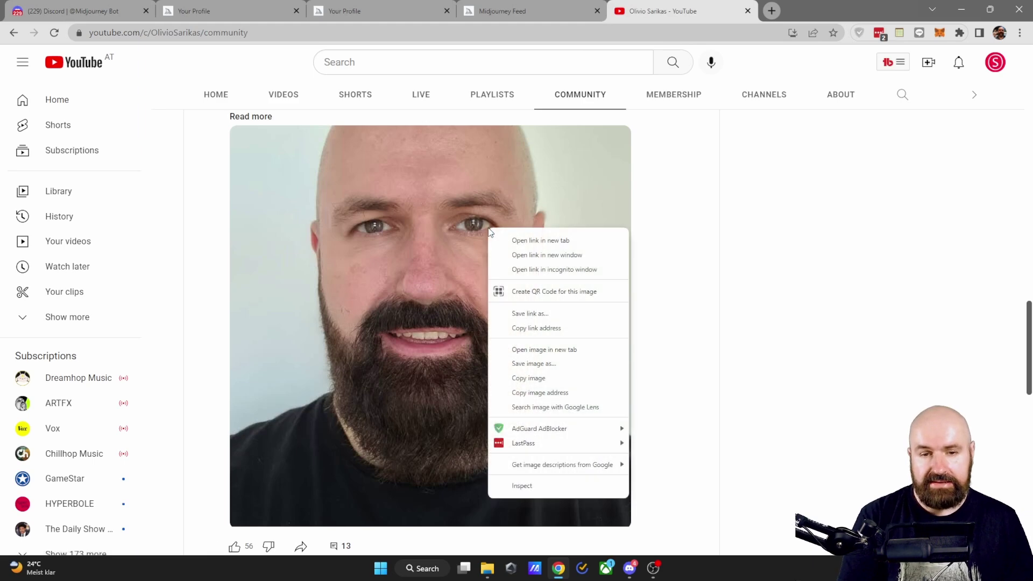
pyautogui.click(532, 393)
pyautogui.click(87, 11)
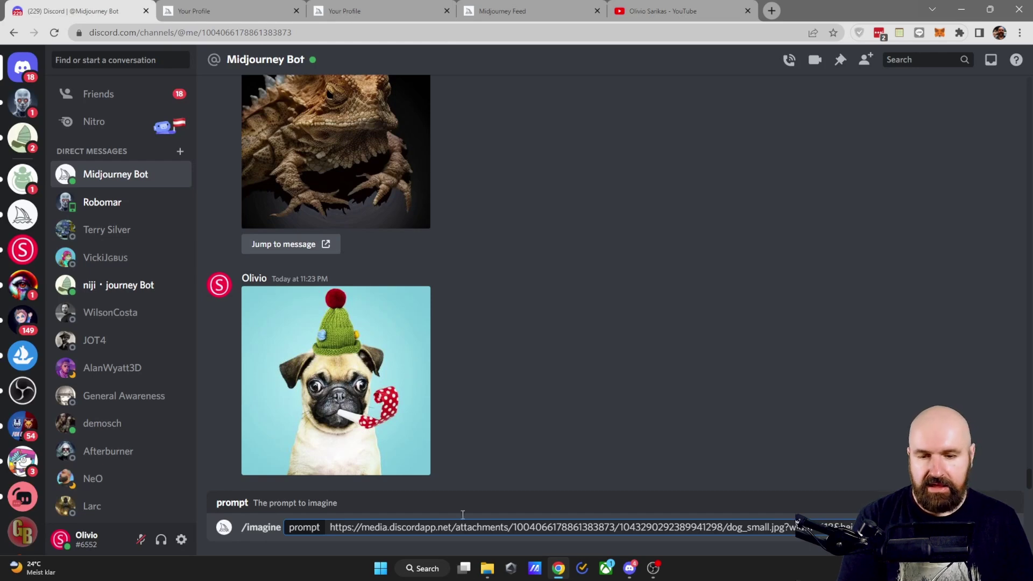
# Add the portrait URL after the dog URL in the /imagine prompt and send it
pyautogui.hotkey('ctrl', 'v')
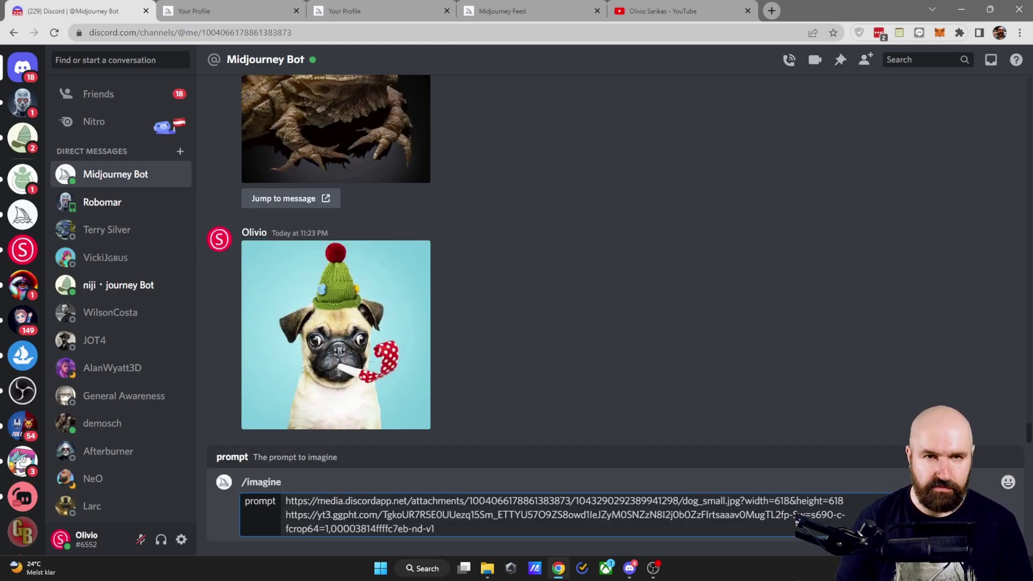
pyautogui.press('Return')
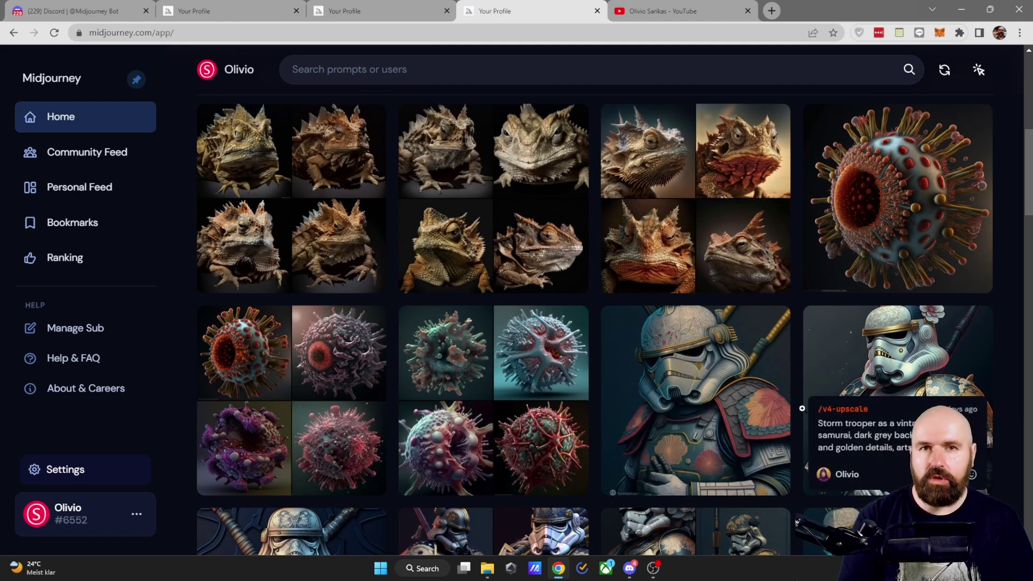
# Go to the Community Feed and open the pirate queen image's details
pyautogui.click(68, 156)
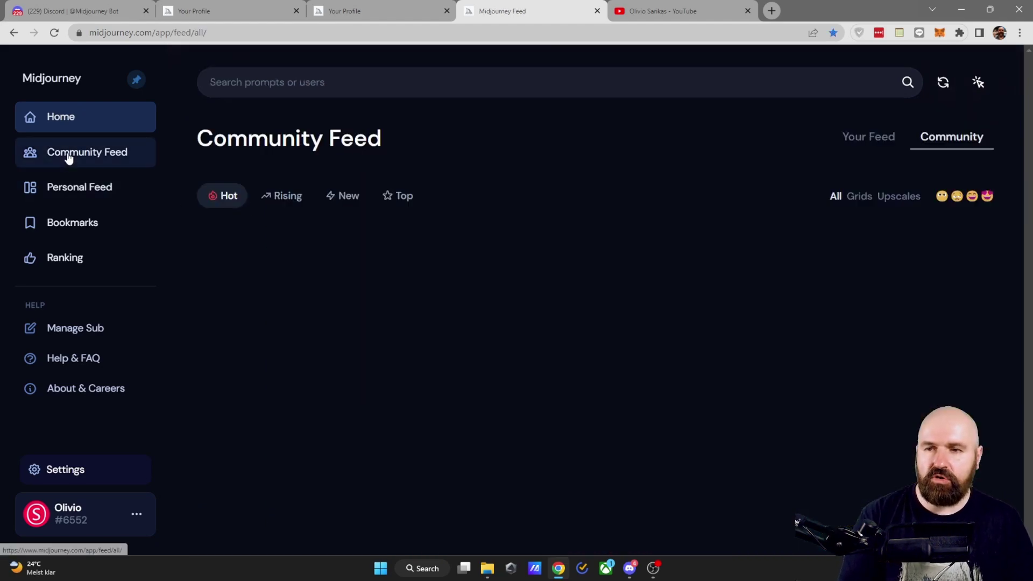
pyautogui.scroll(-15, 334, 299)
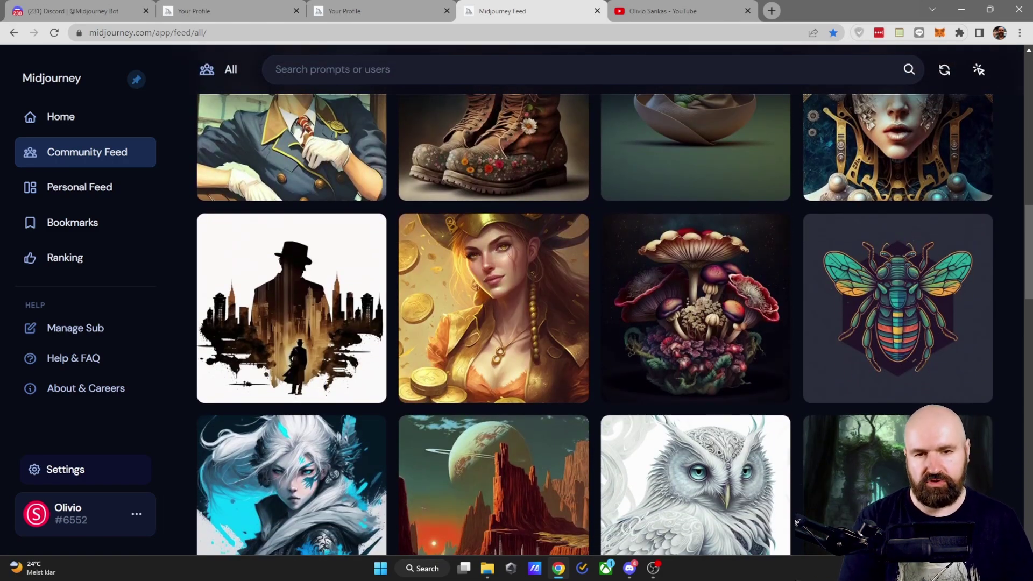
pyautogui.click(518, 238)
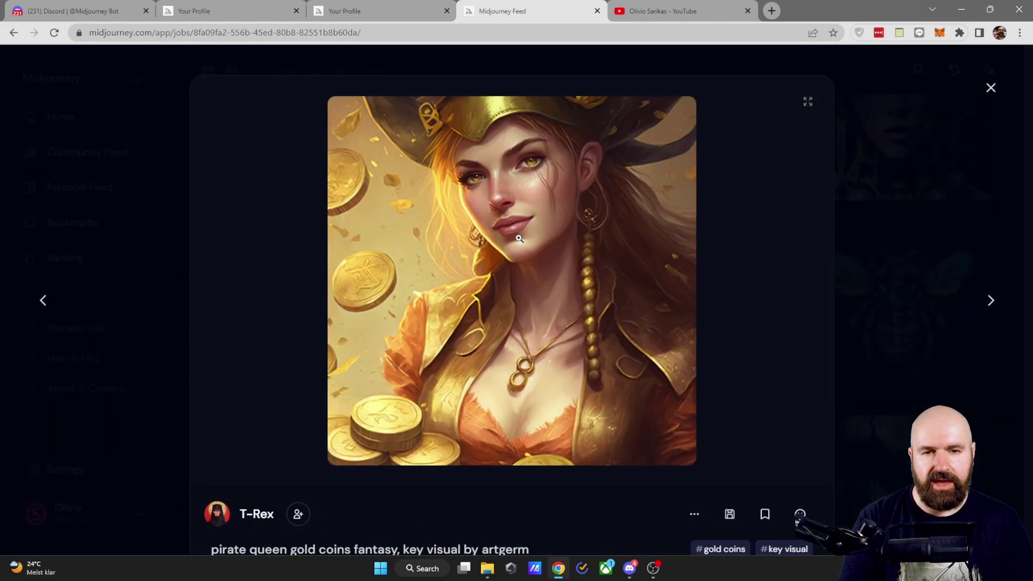
# Select the pirate queen image's full prompt, then bring up its more-options menu's Copy entry
pyautogui.scroll(-3, 346, 351)
pyautogui.moveTo(208, 361); pyautogui.dragTo(545, 361)
pyautogui.scroll(3, 540, 360)
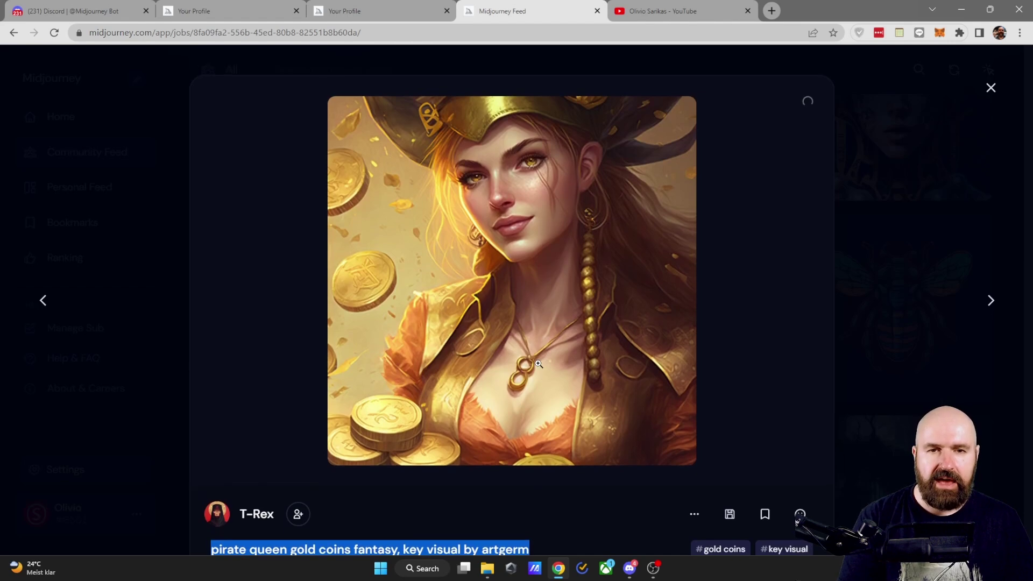
pyautogui.scroll(-2, 672, 335)
pyautogui.scroll(2, 377, 457)
pyautogui.click(695, 515)
pyautogui.click(694, 516)
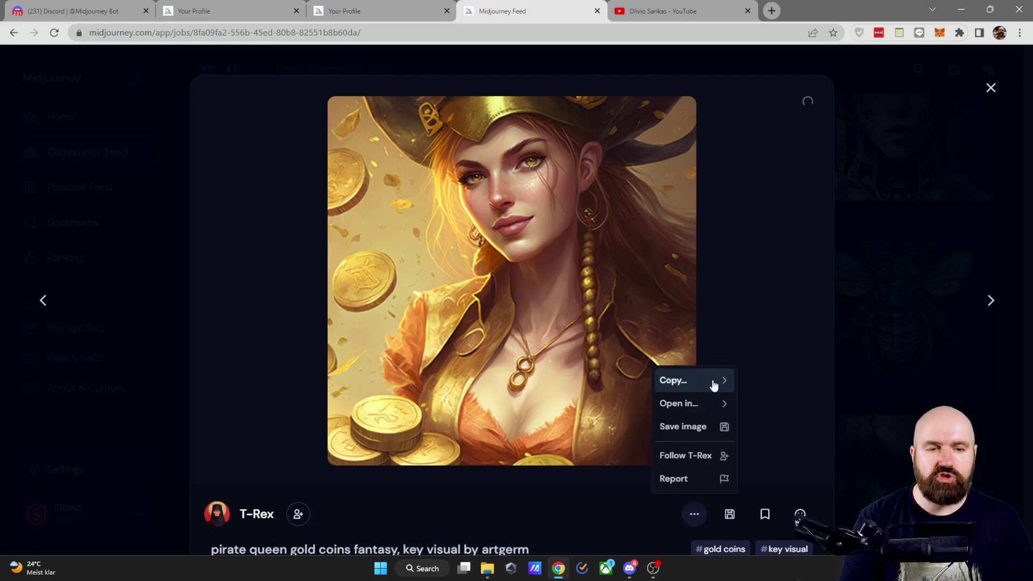
pyautogui.moveTo(714, 385)
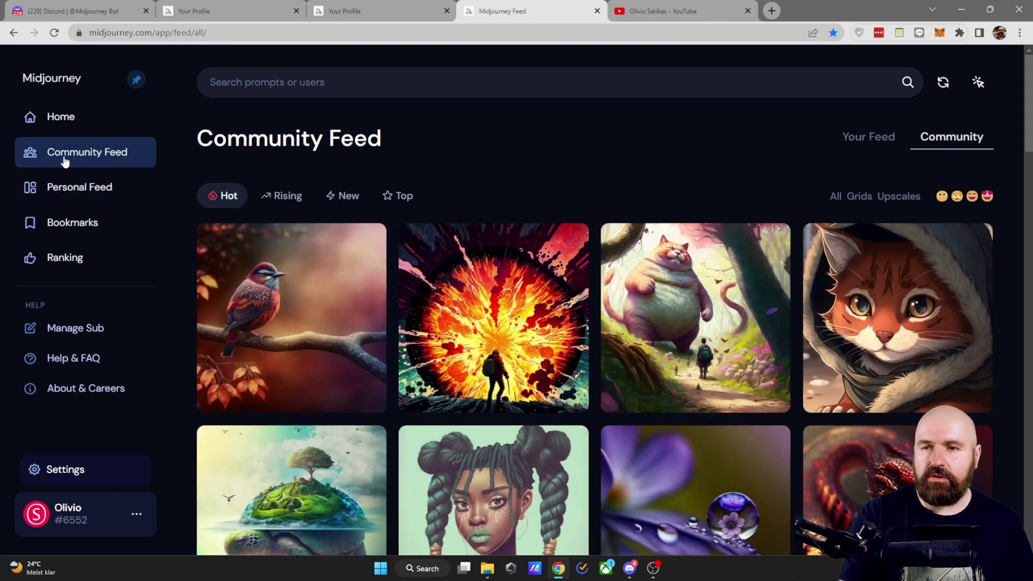
pyautogui.moveTo(307, 339)
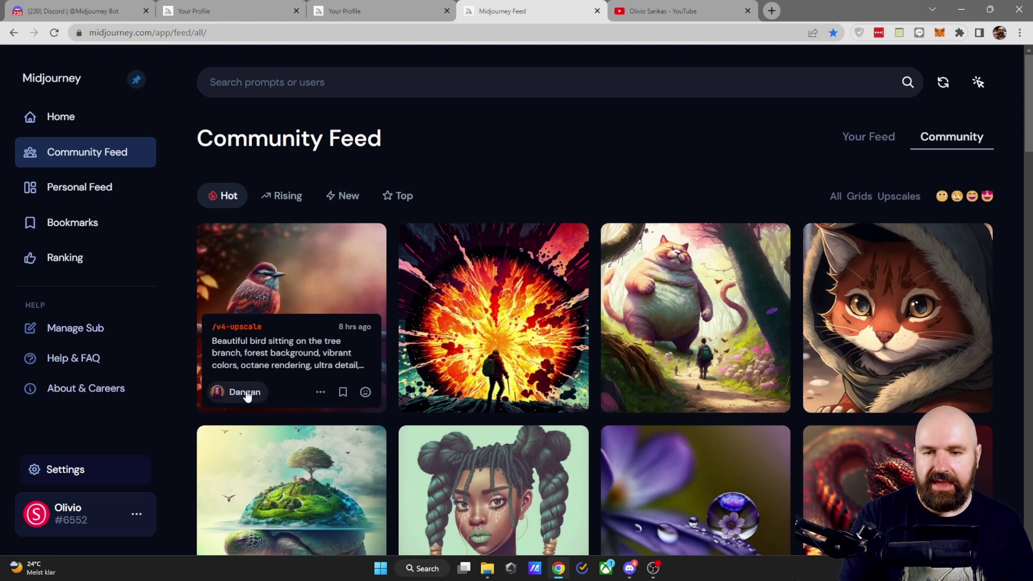
pyautogui.click(322, 396)
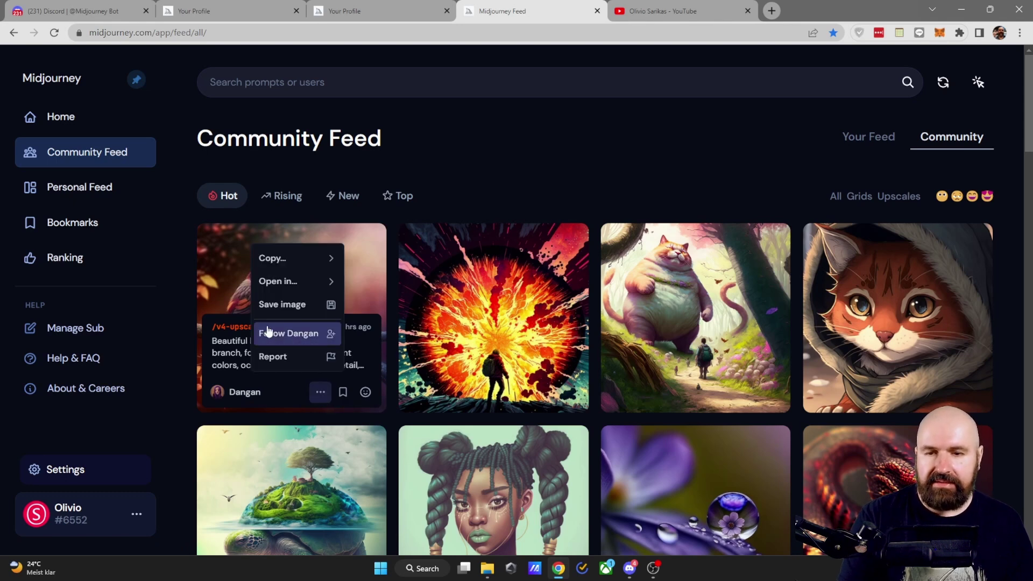
pyautogui.click(319, 335)
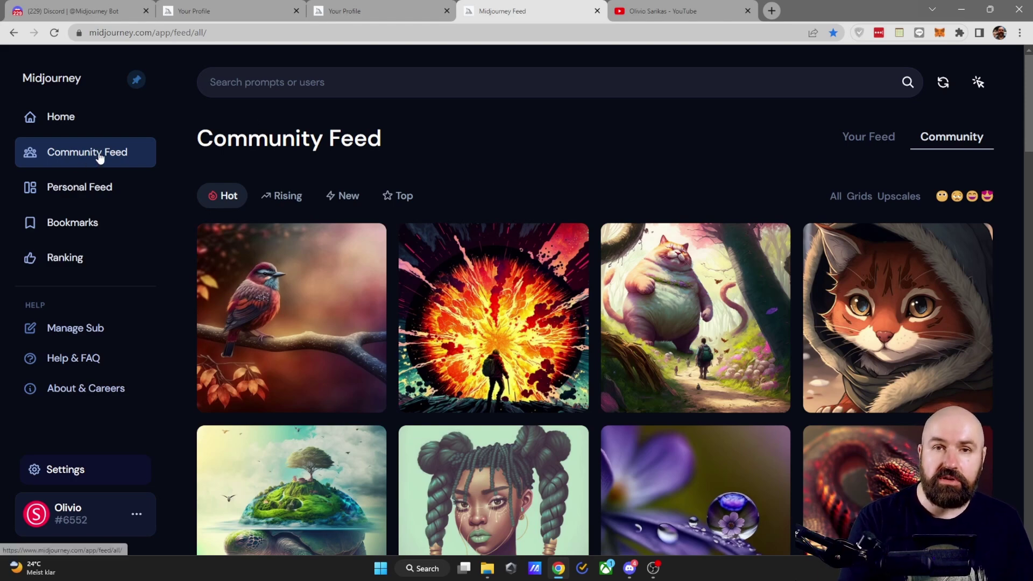
pyautogui.scroll(-10, 308, 254)
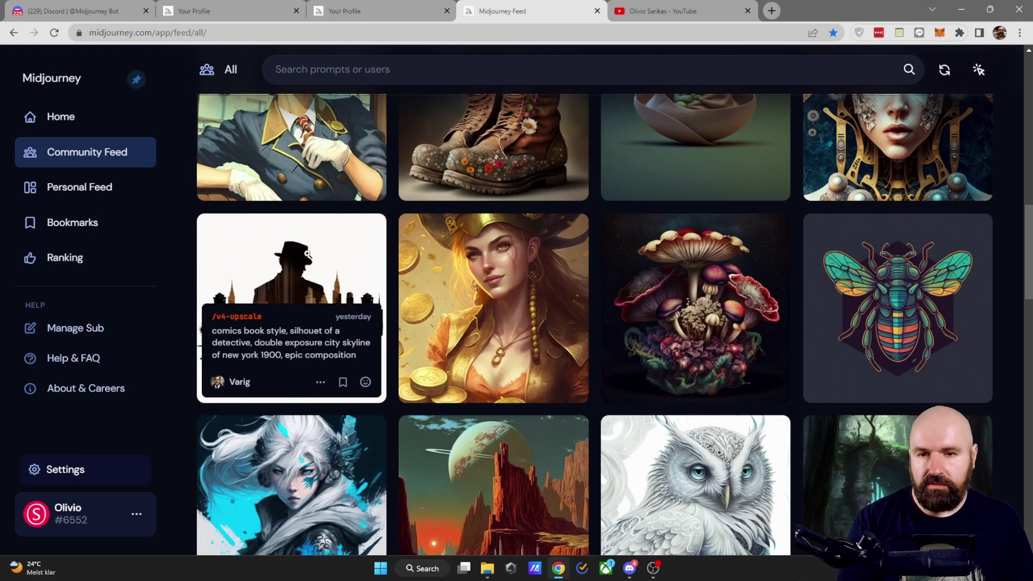
pyautogui.click(308, 254)
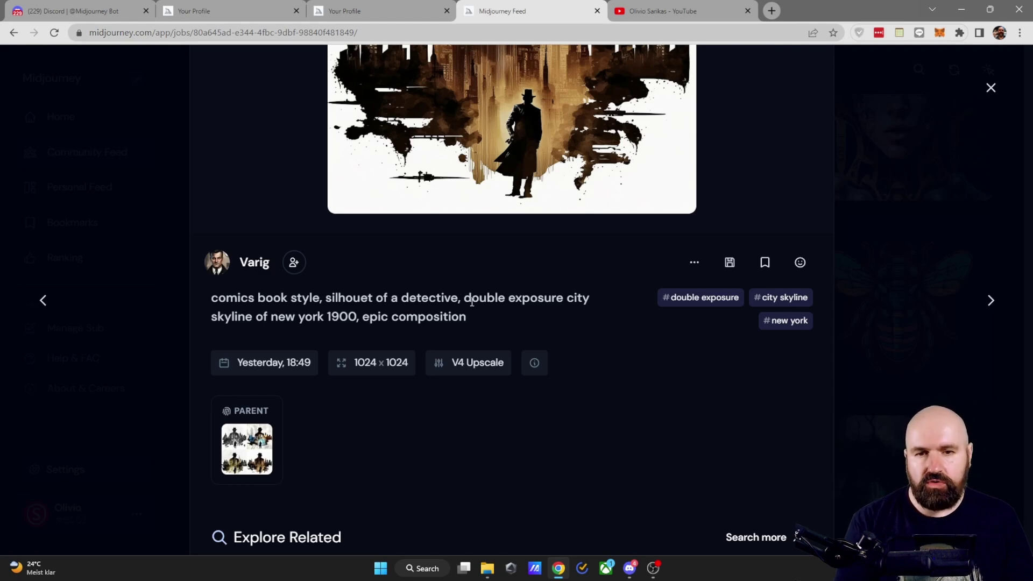
pyautogui.moveTo(464, 299); pyautogui.dragTo(567, 299)
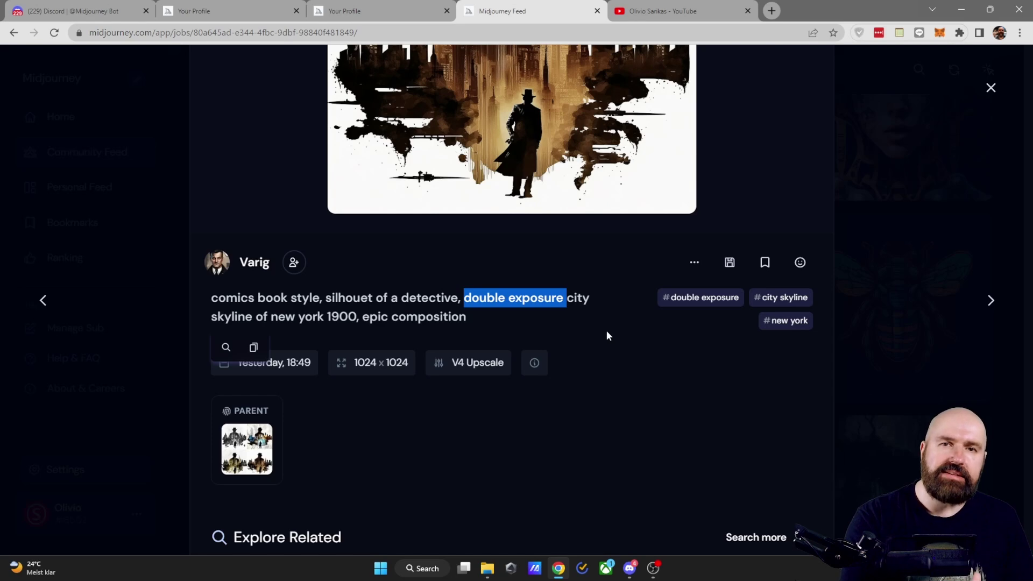
pyautogui.press('Escape')
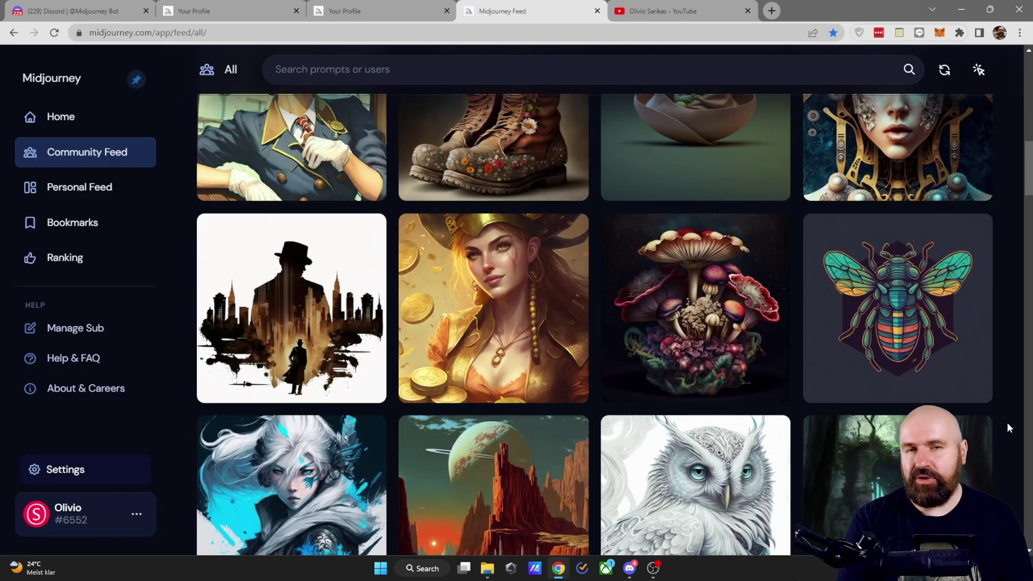